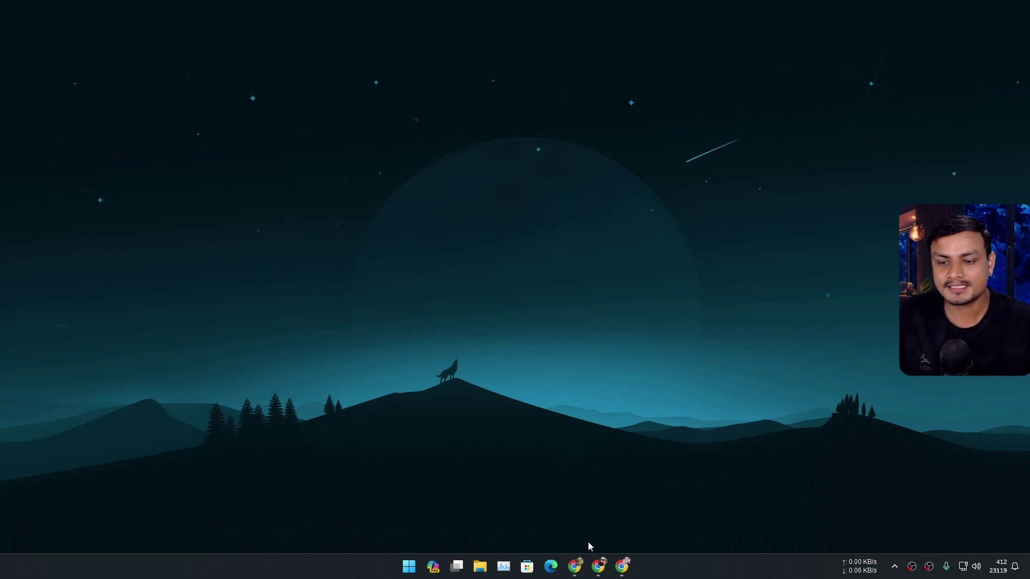
Step: Bring up the Chrome results window and generate the AI conversational answer about the PC Manager app
click(575, 566)
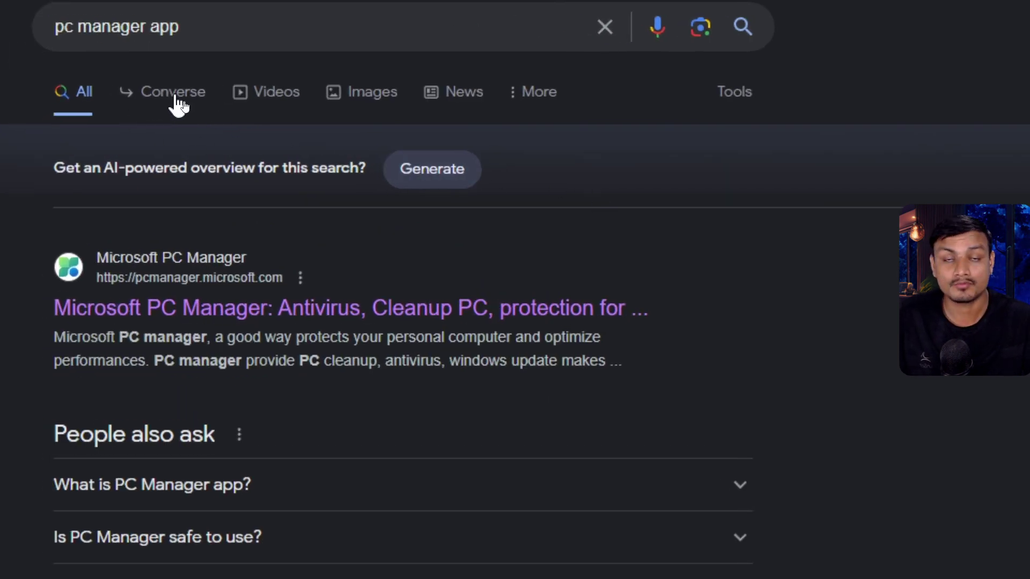
click(177, 103)
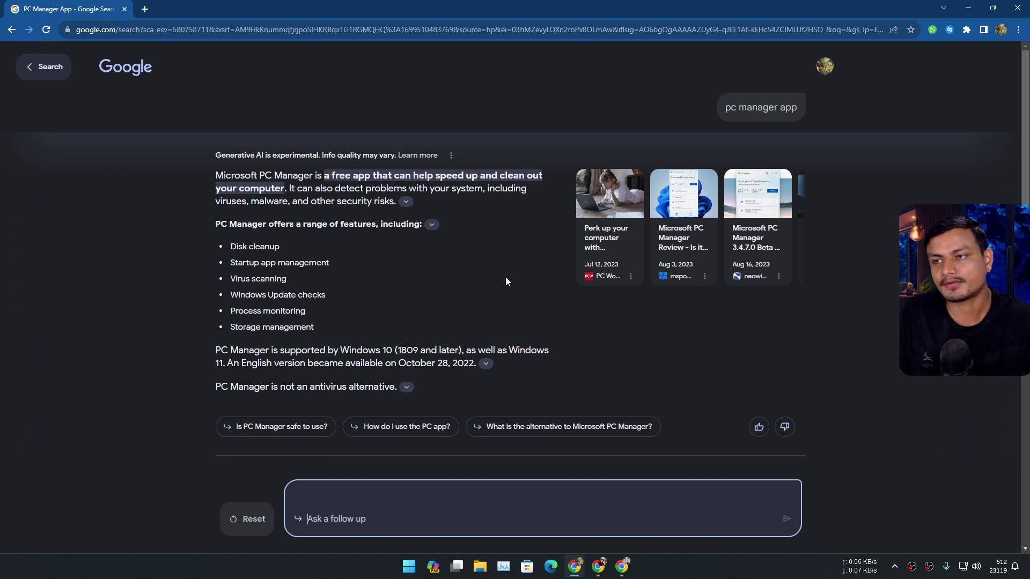
Step: Go back to the standard results, then switch to the other Chrome window
click(50, 68)
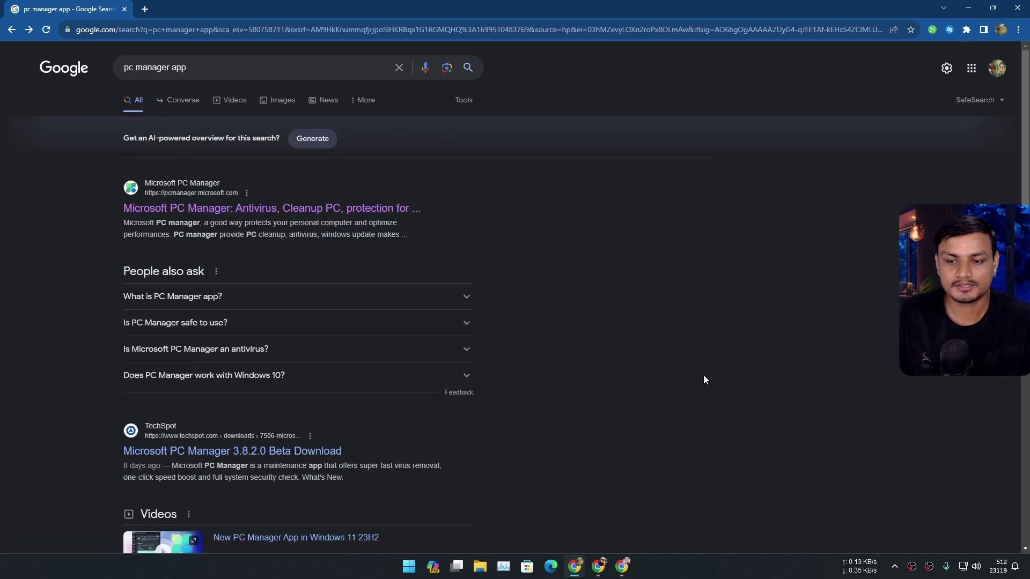
key(alt+Tab)
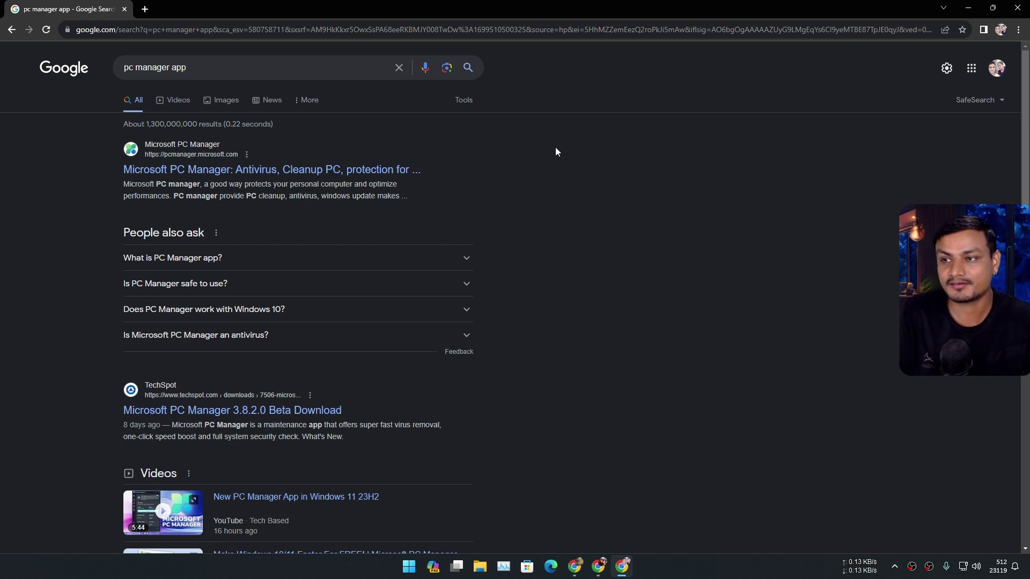
scroll(577, 257, down, 3)
scroll(579, 262, up, 3)
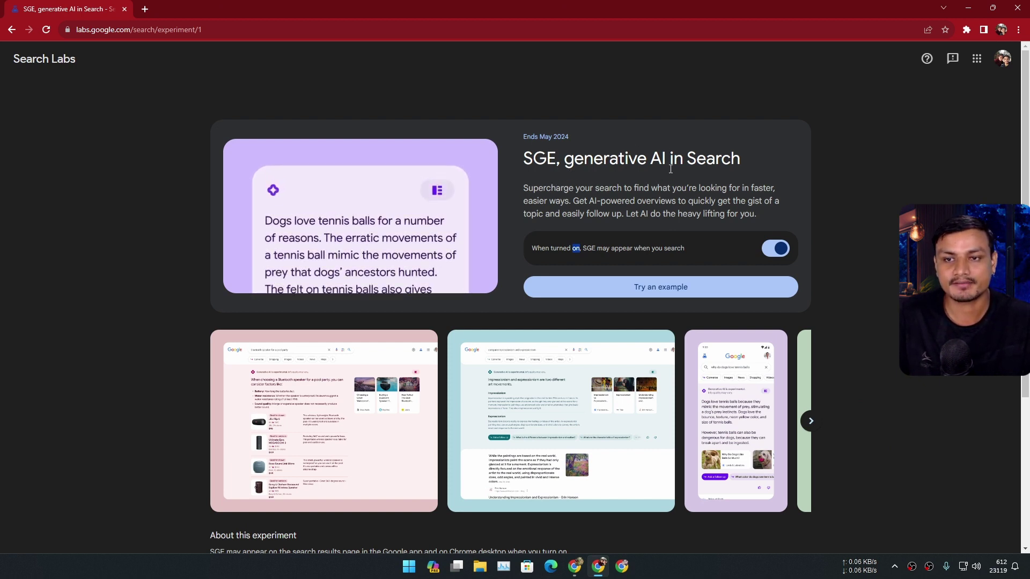
Step: Switch the SGE experiment off in Search Labs and start a new browser tab
click(743, 250)
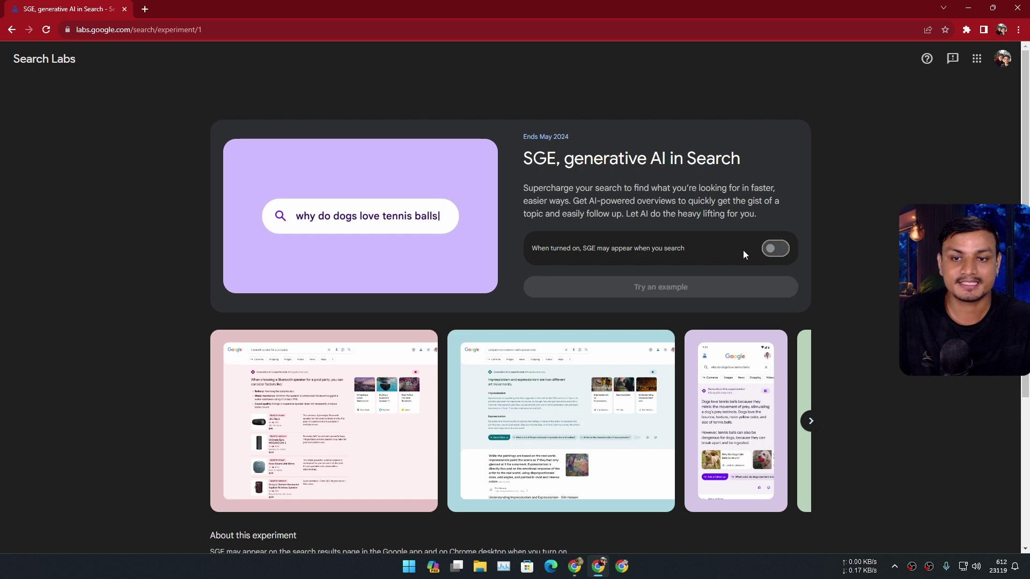
key(ctrl+t)
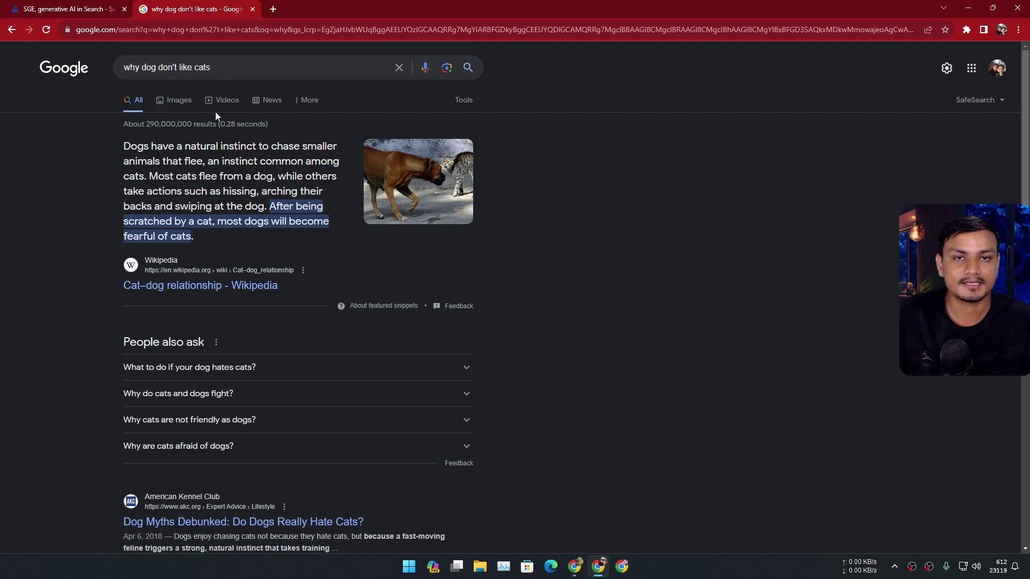
Step: Close the dogs-and-cats tab, re-enable SGE, and expand the example search's full AI answer
click(252, 9)
click(774, 248)
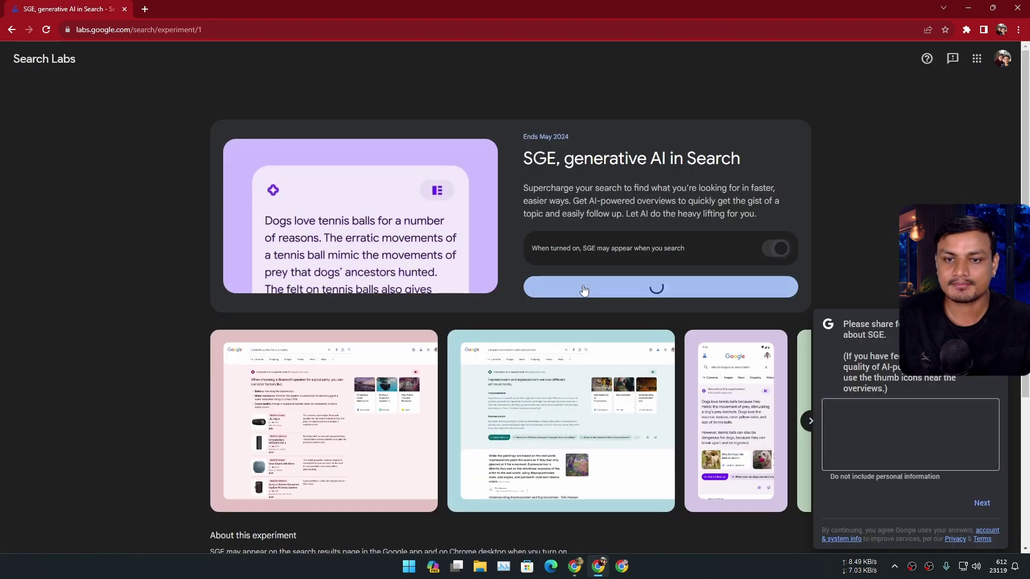
click(649, 290)
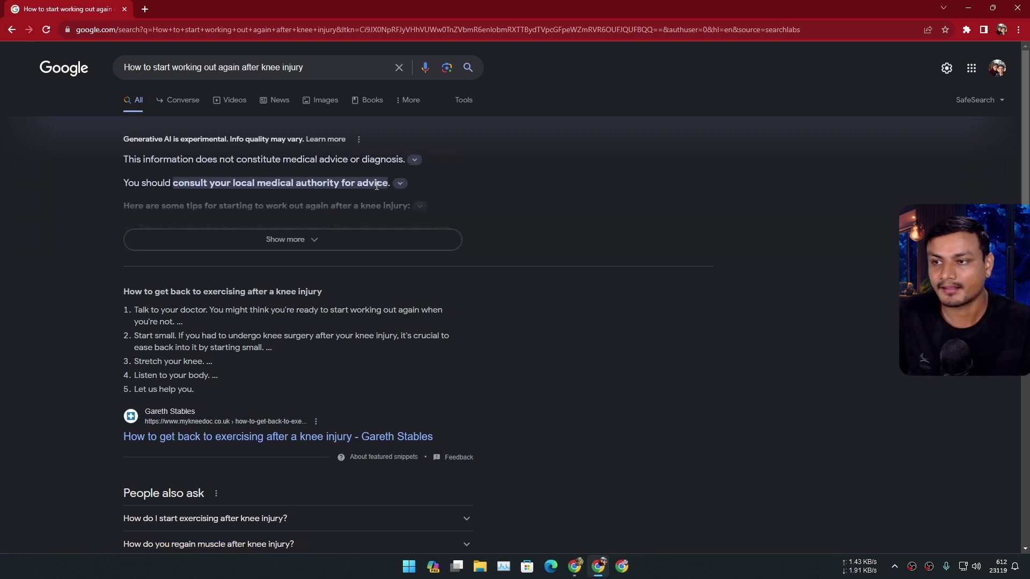
click(354, 235)
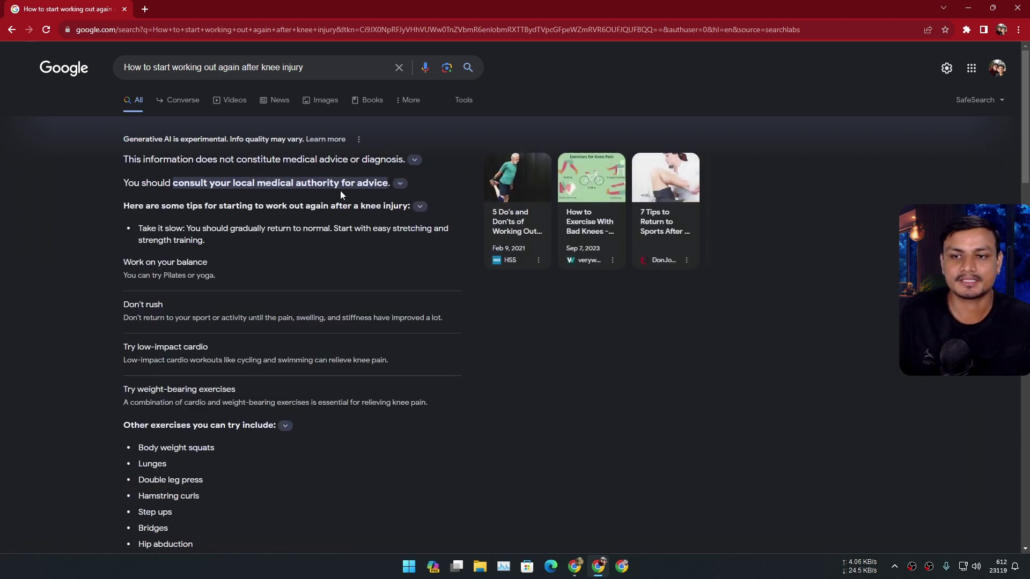
scroll(316, 282, down, 4)
scroll(359, 277, down, 1)
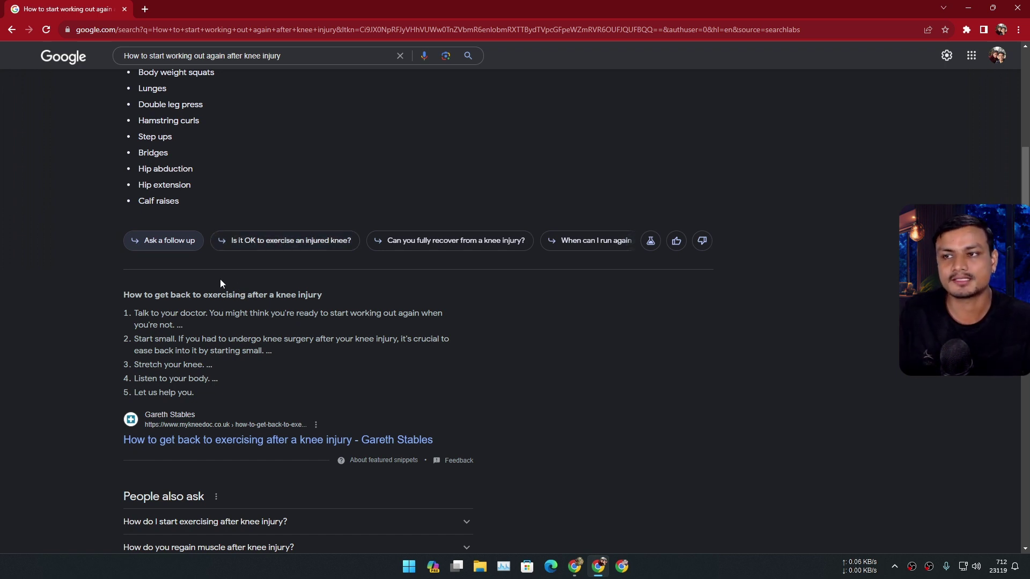
mouse_move(167, 241)
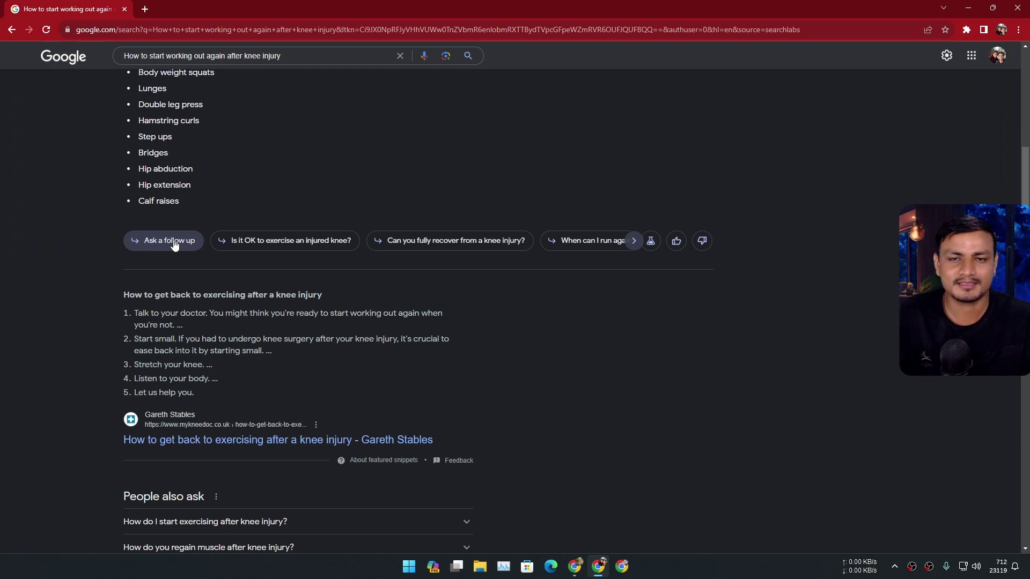
scroll(355, 224, up, 1)
scroll(355, 225, up, 4)
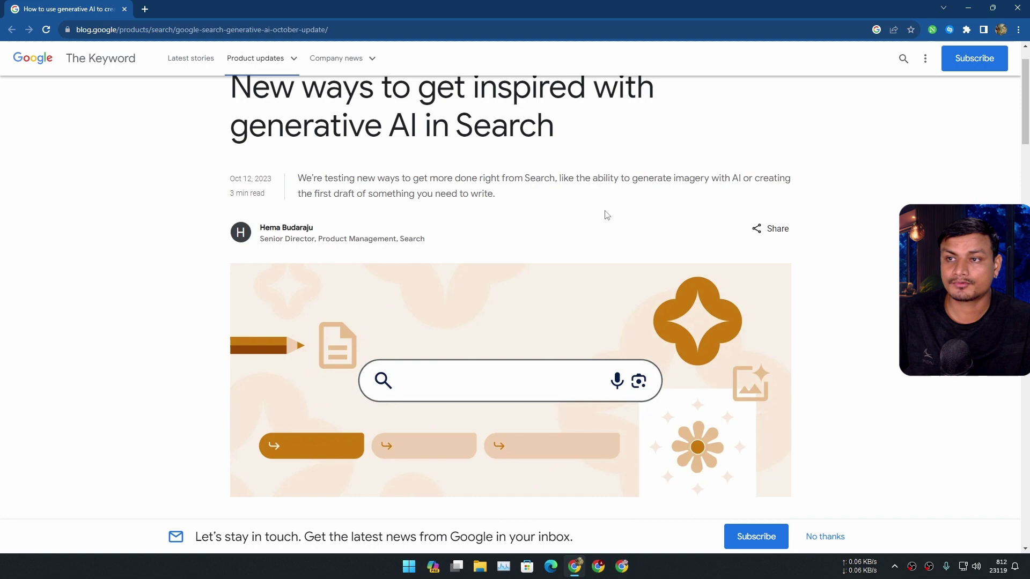
scroll(732, 260, down, 4)
scroll(651, 267, down, 3)
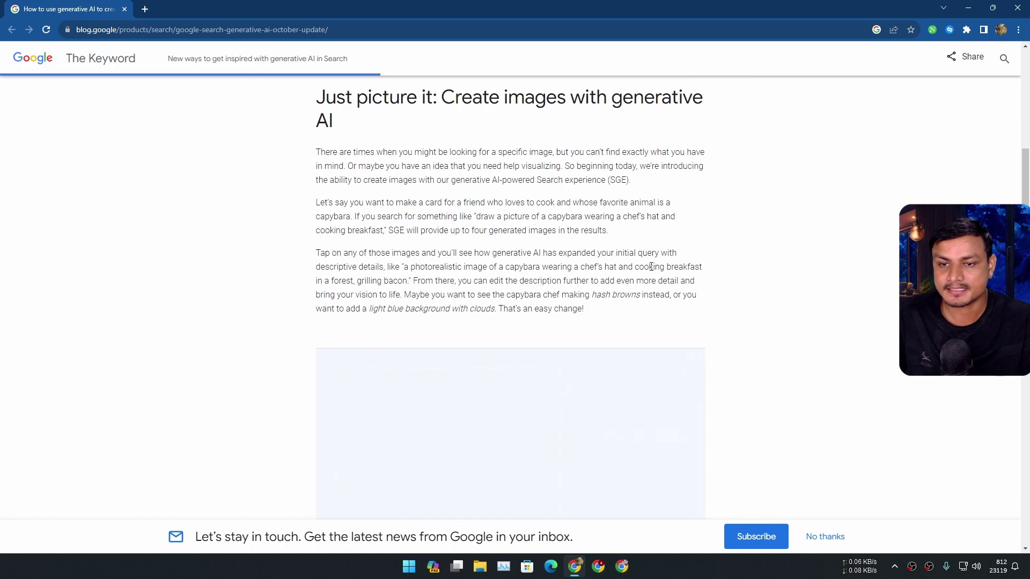
scroll(650, 266, down, 3)
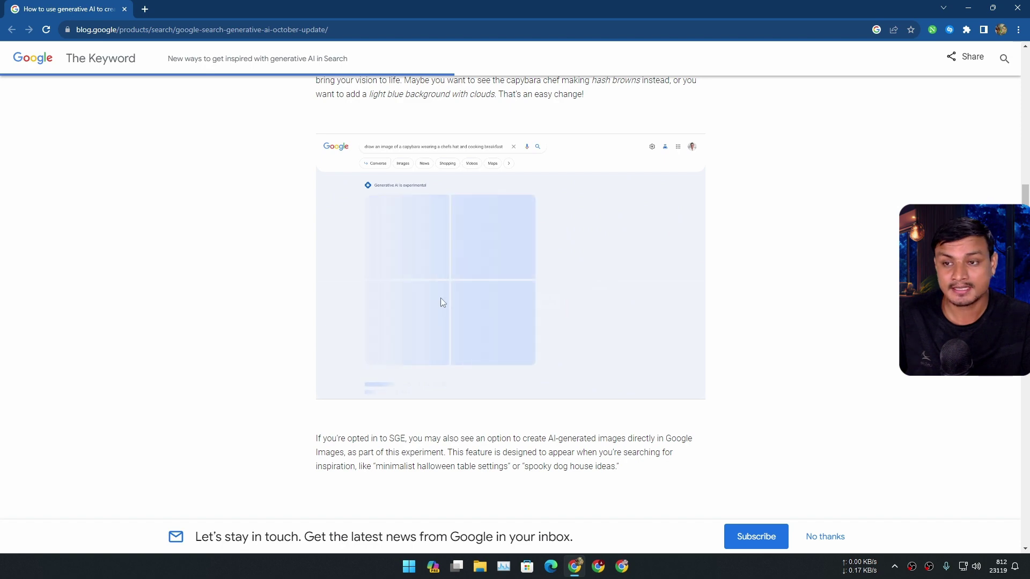
scroll(567, 306, up, 7)
scroll(574, 311, up, 3)
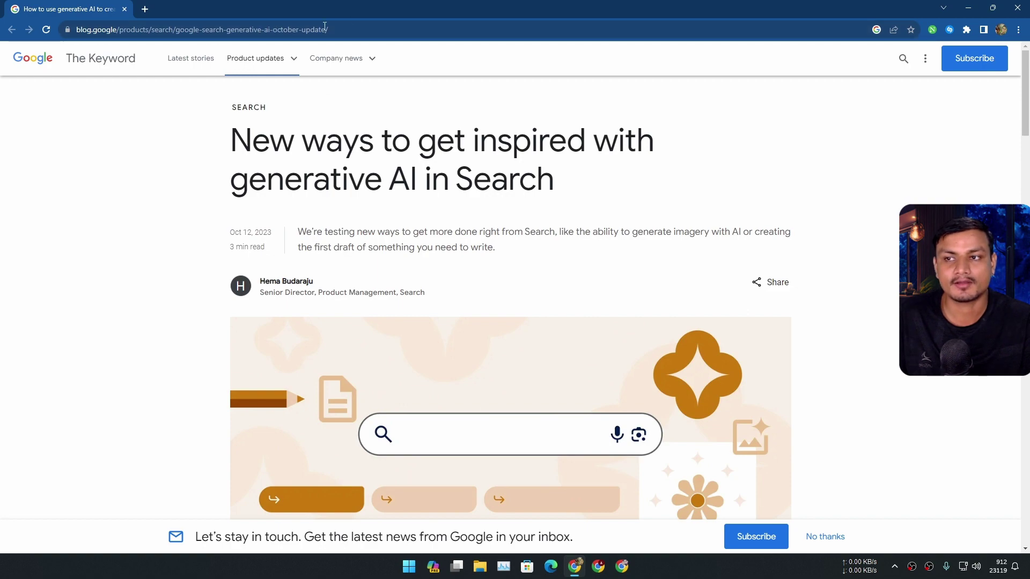
scroll(484, 298, down, 3)
scroll(479, 282, down, 5)
scroll(476, 271, down, 2)
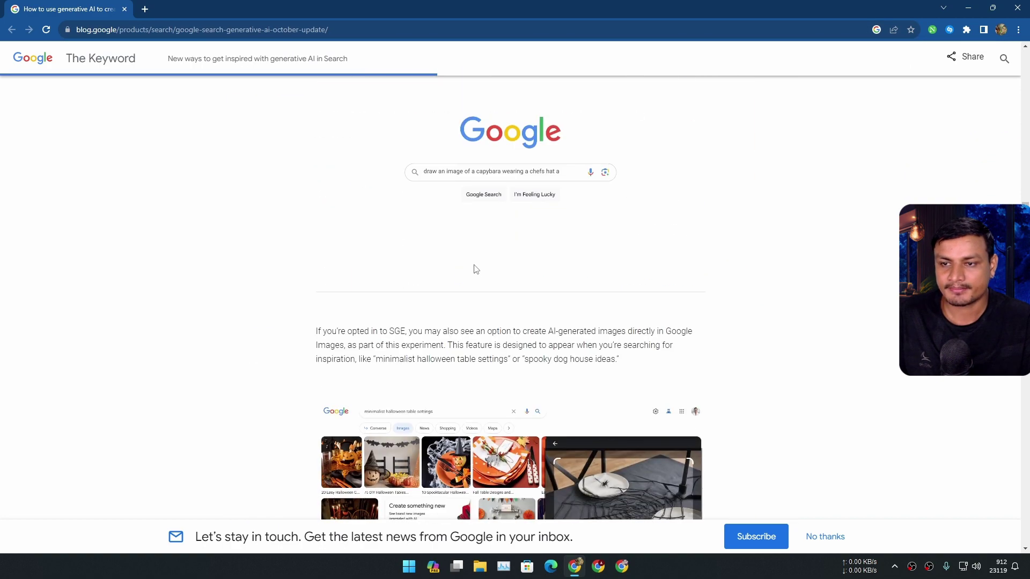
scroll(476, 269, down, 1)
scroll(474, 269, up, 2)
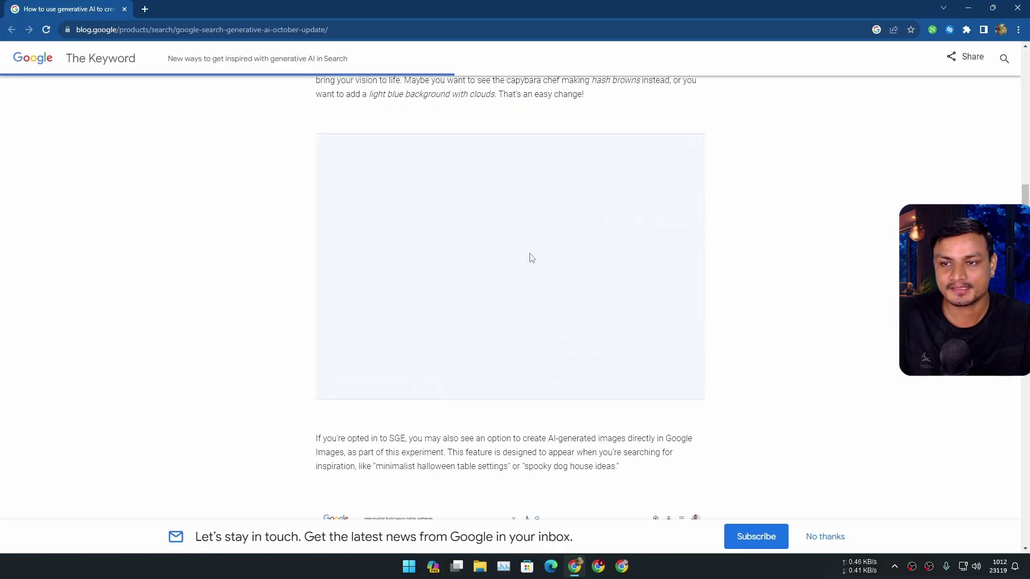
scroll(595, 248, down, 2)
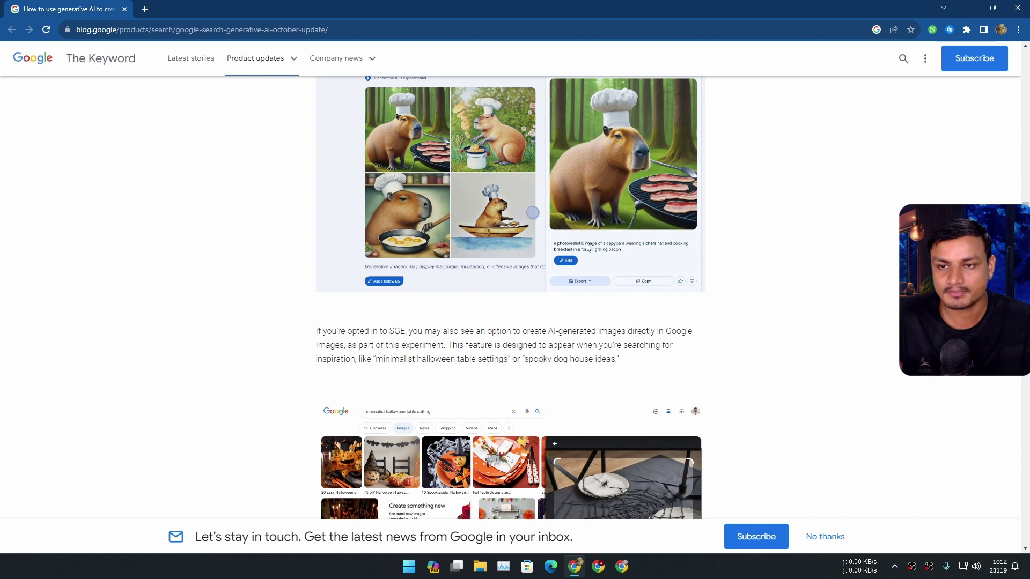
scroll(538, 274, down, 3)
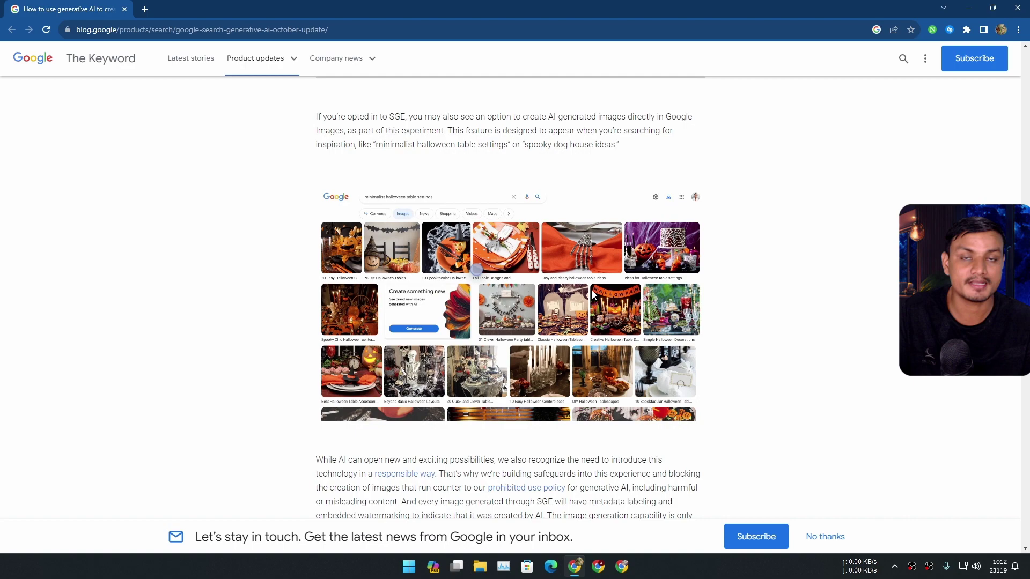
scroll(631, 320, down, 3)
scroll(620, 321, down, 1)
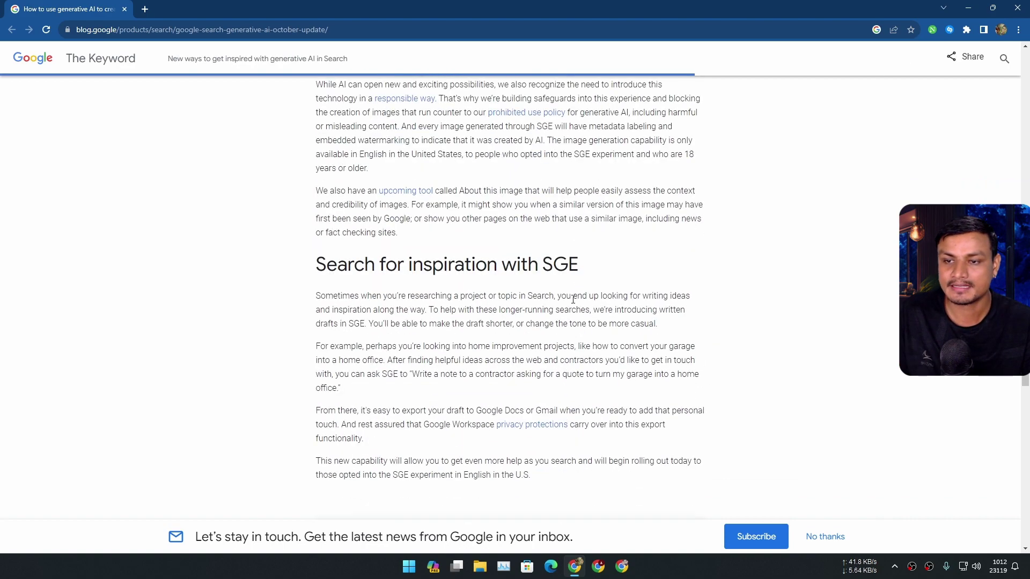
scroll(604, 321, down, 3)
scroll(568, 322, up, 5)
scroll(568, 322, up, 4)
scroll(546, 280, down, 1)
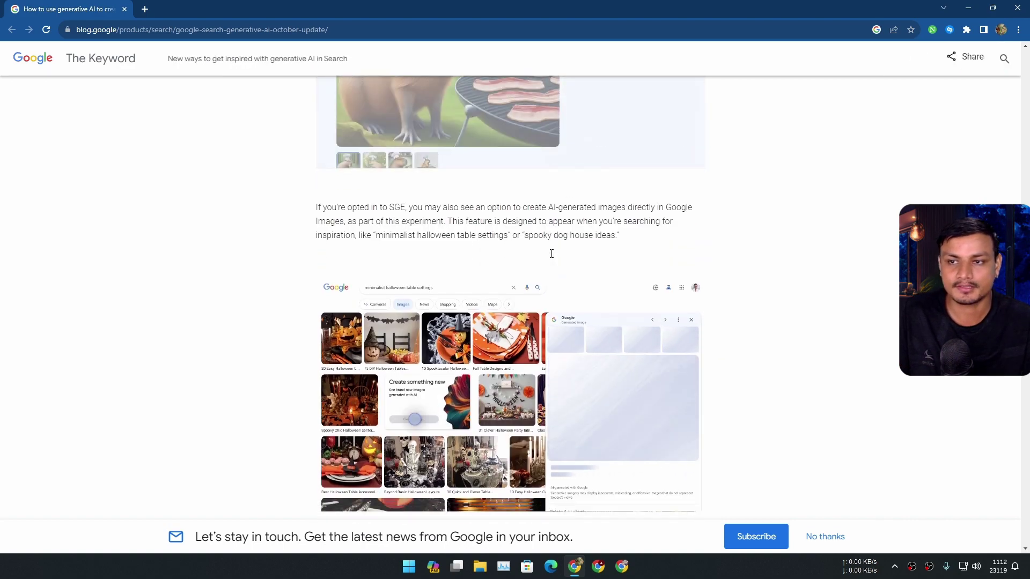
scroll(553, 252, down, 4)
scroll(552, 260, down, 5)
scroll(552, 260, down, 2)
scroll(547, 269, down, 2)
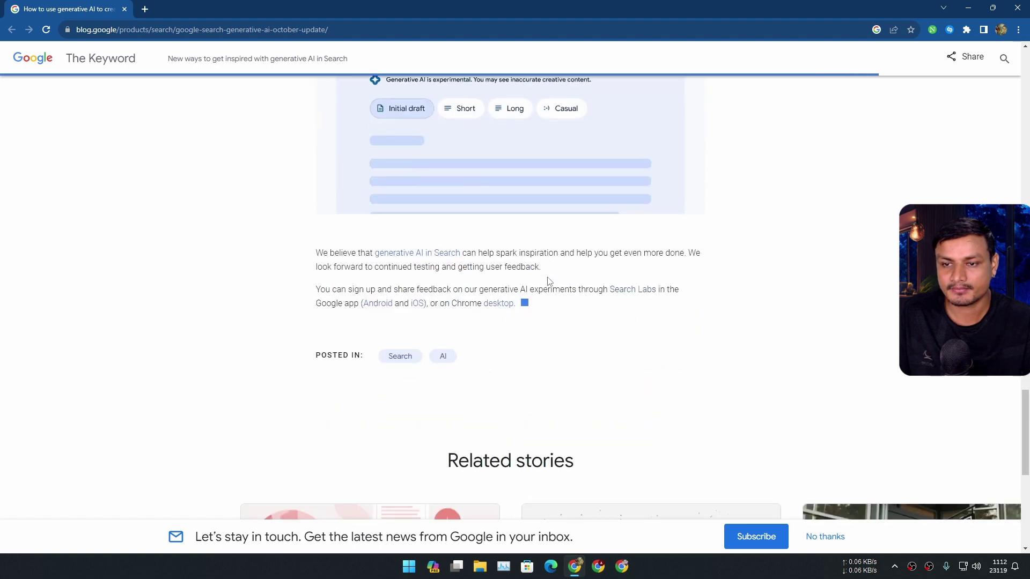
scroll(548, 283, down, 1)
scroll(540, 271, up, 1)
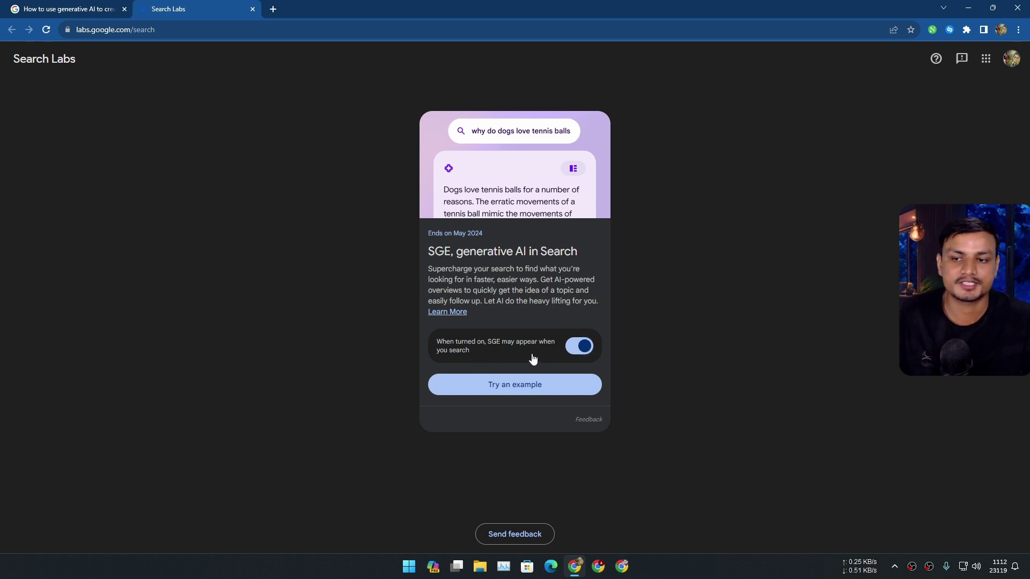
Step: Run the spiders example search, close the blog tab, and replace the query with the cowboy cat prompt
click(536, 390)
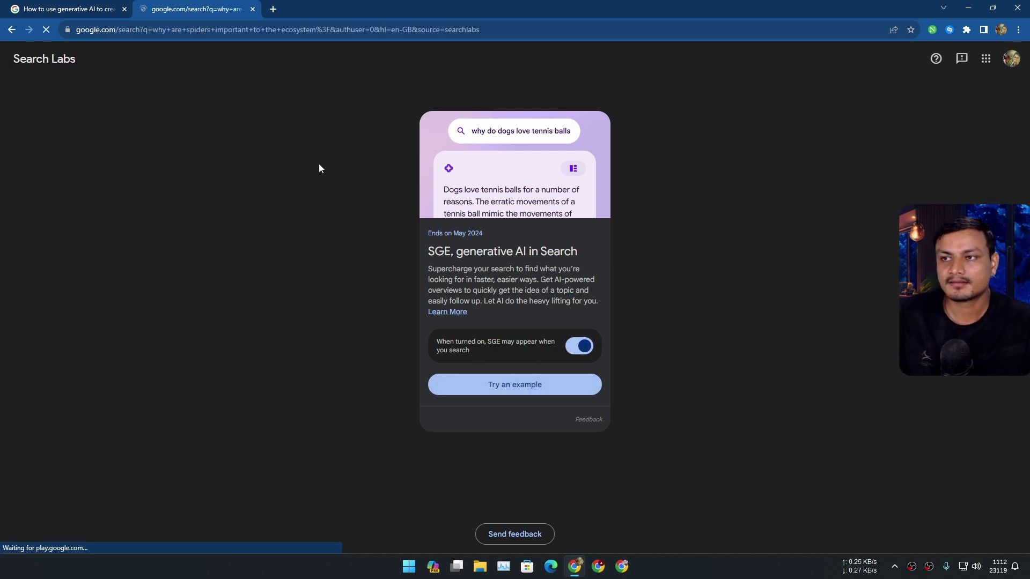
click(124, 9)
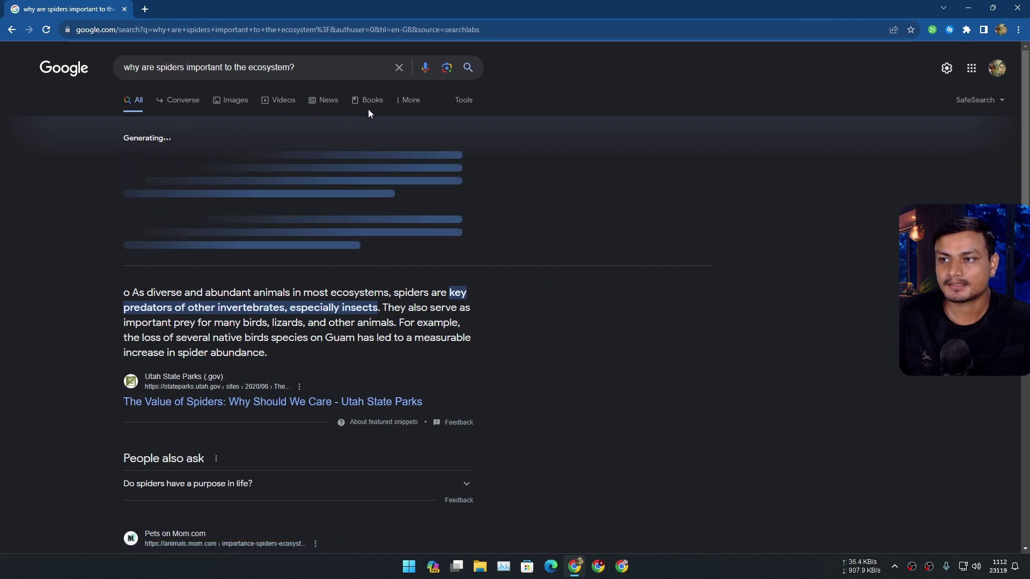
drag(322, 67, 102, 66)
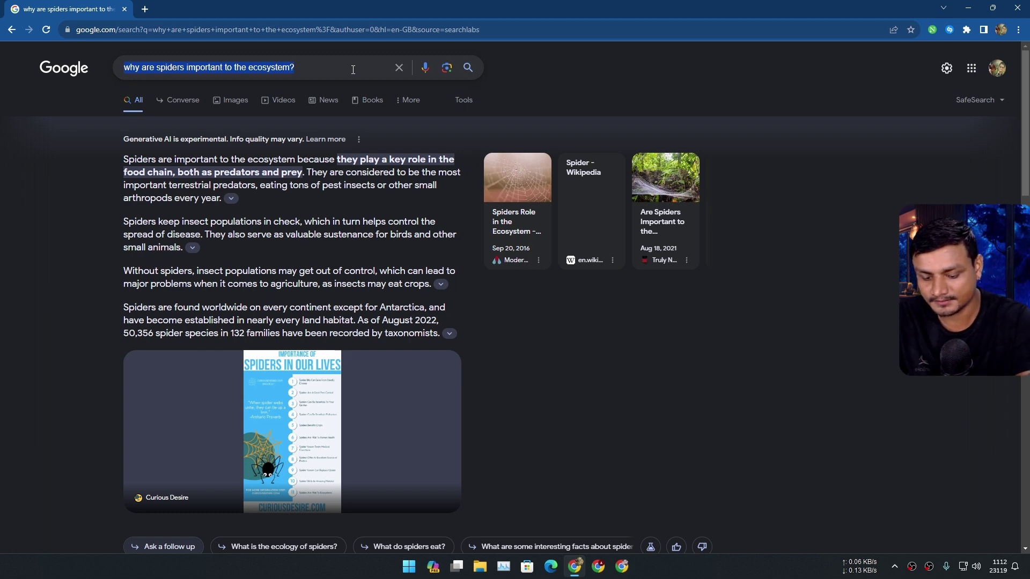
text(draw a realistic cat dressed as cowboy riding a horse)
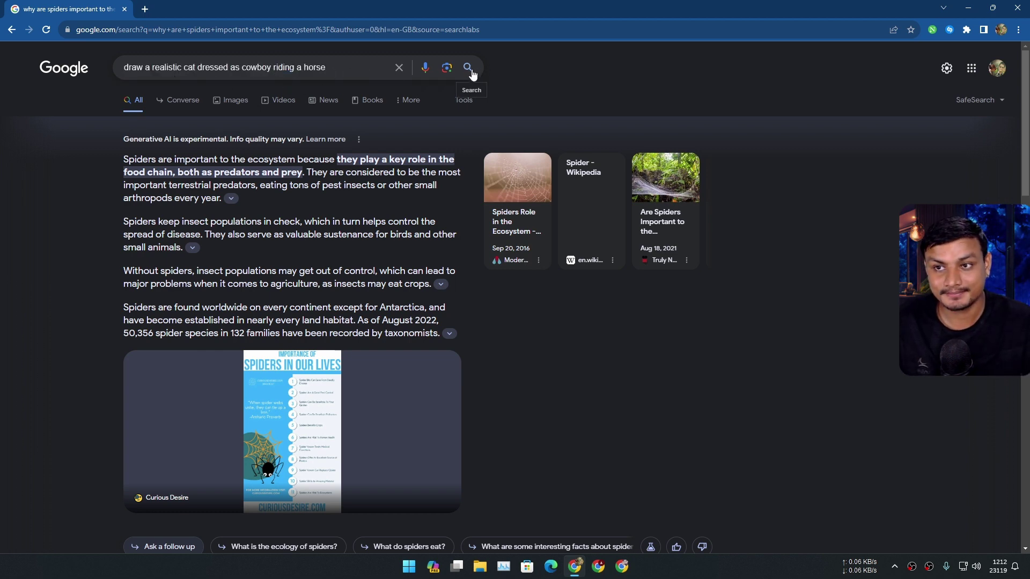
Step: Search the realistic cowboy cat riding a horse prompt and request its AI-powered overview
click(468, 66)
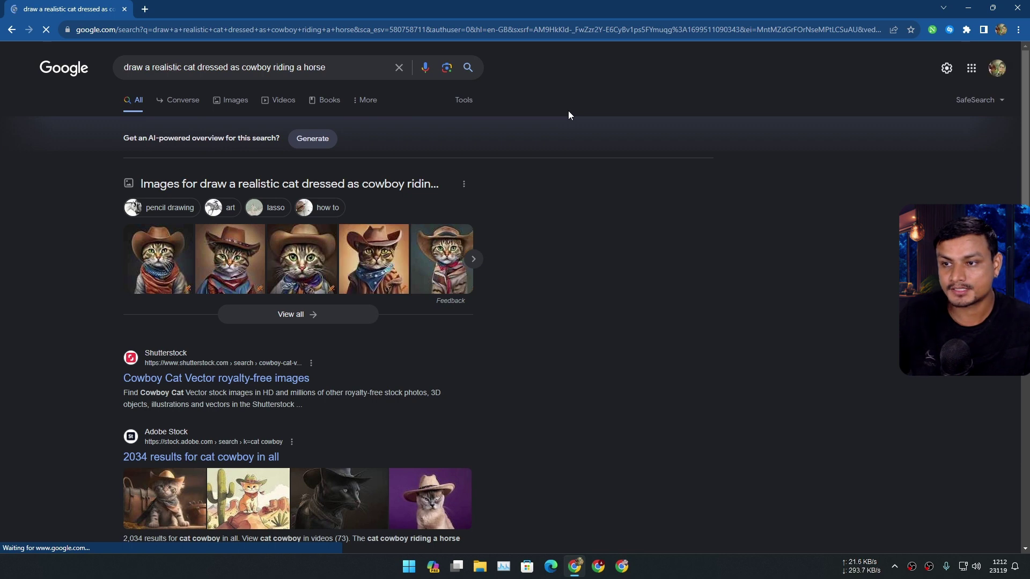
click(309, 141)
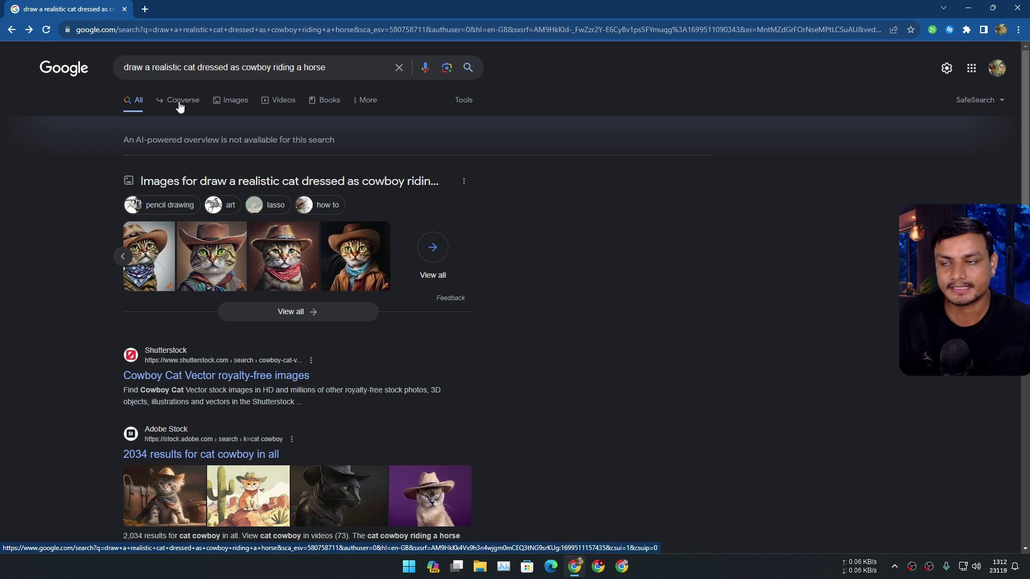
click(235, 107)
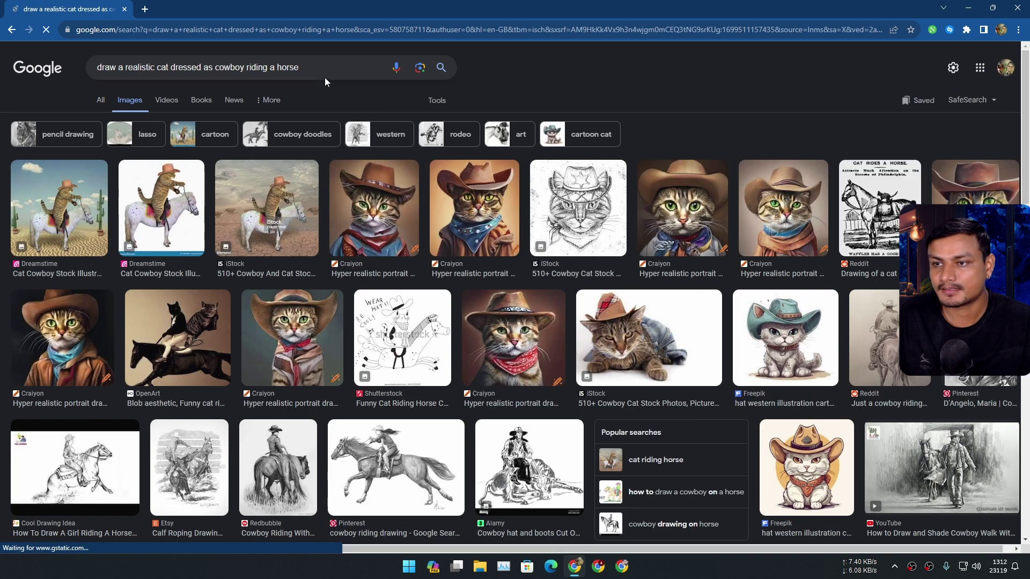
drag(322, 70, 222, 69)
scroll(564, 161, down, 2)
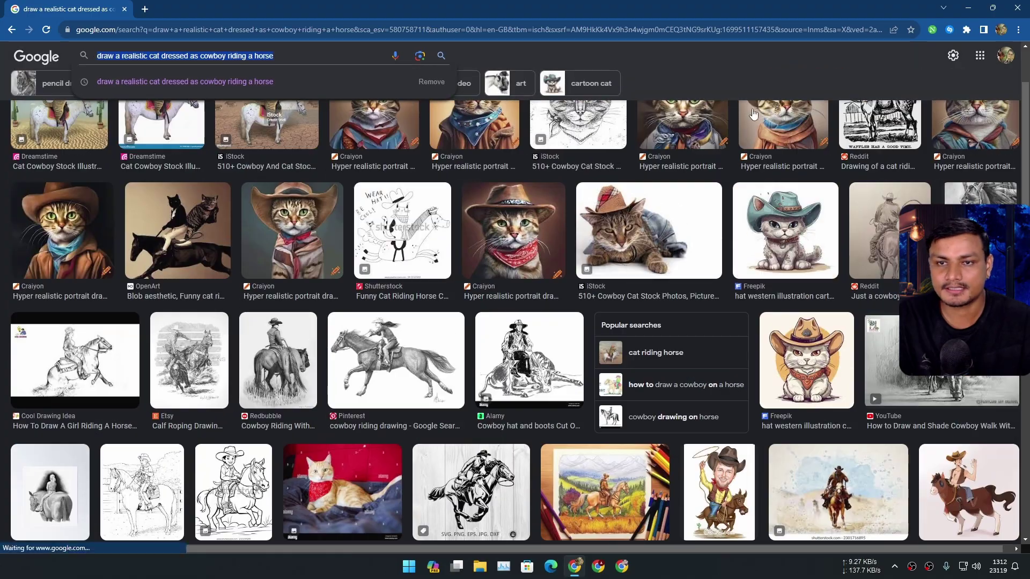
scroll(729, 128, down, 5)
scroll(734, 161, down, 5)
scroll(741, 201, down, 5)
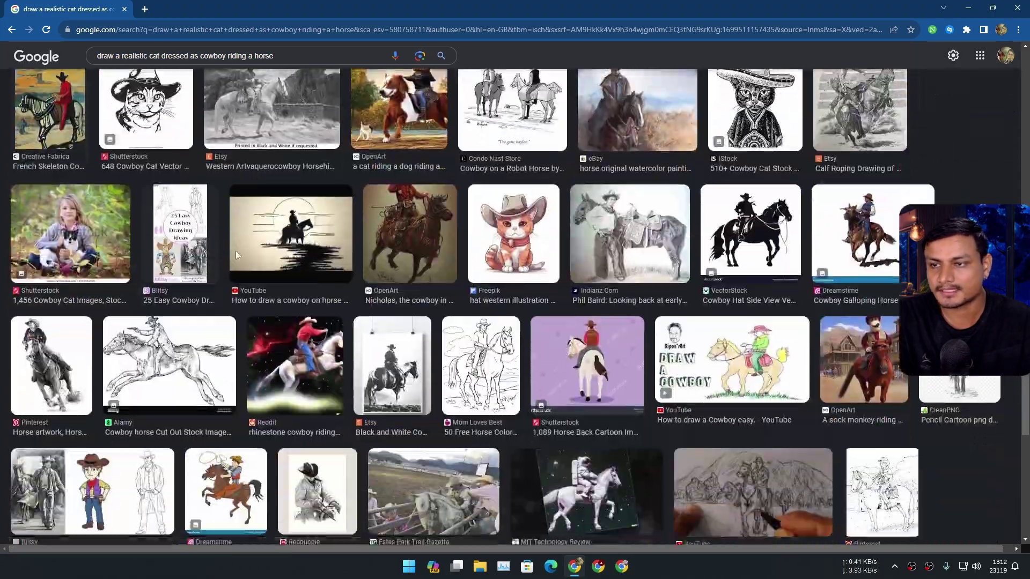
scroll(749, 258, down, 5)
scroll(749, 258, up, 5)
scroll(725, 241, up, 5)
scroll(564, 258, up, 5)
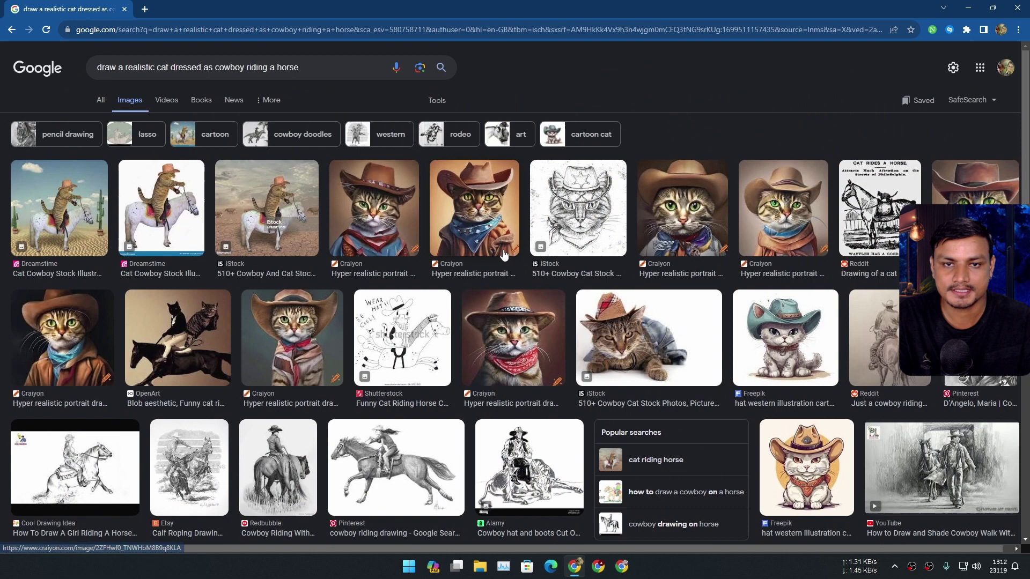
key(alt+Left)
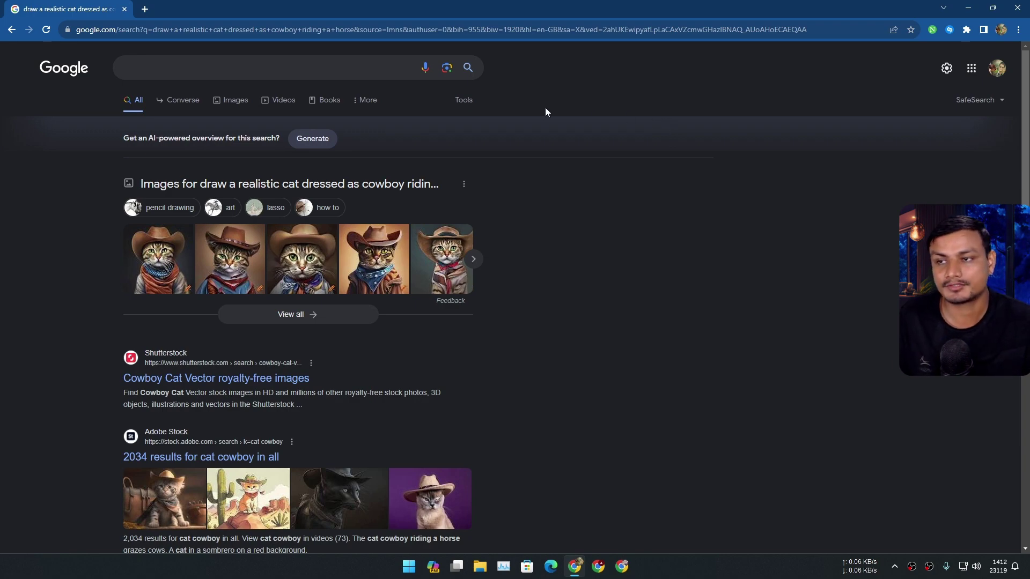
scroll(559, 132, down, 5)
scroll(599, 185, up, 5)
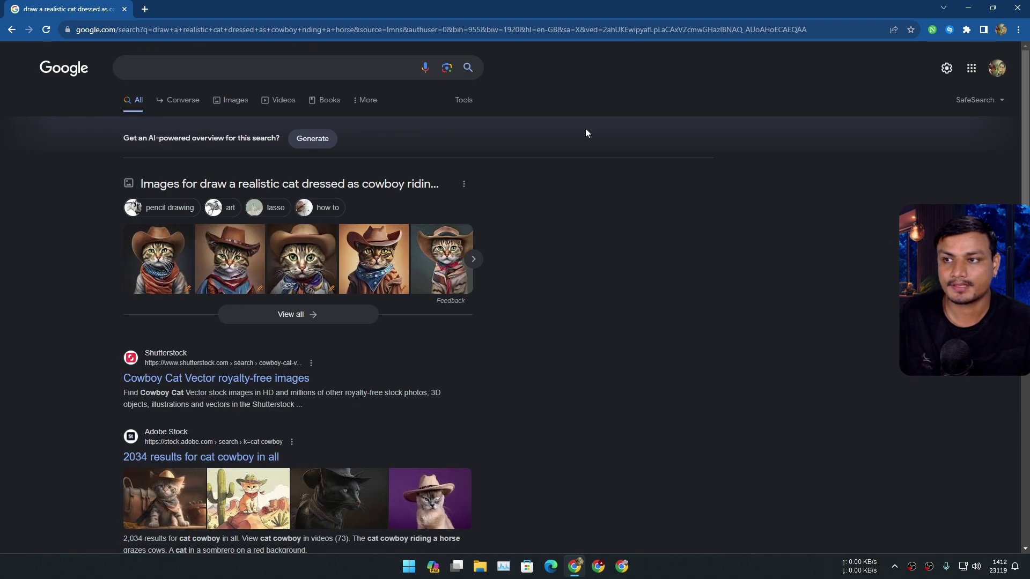
Step: Minimize the browser with Win+D so only the desktop shows
key(super+d)
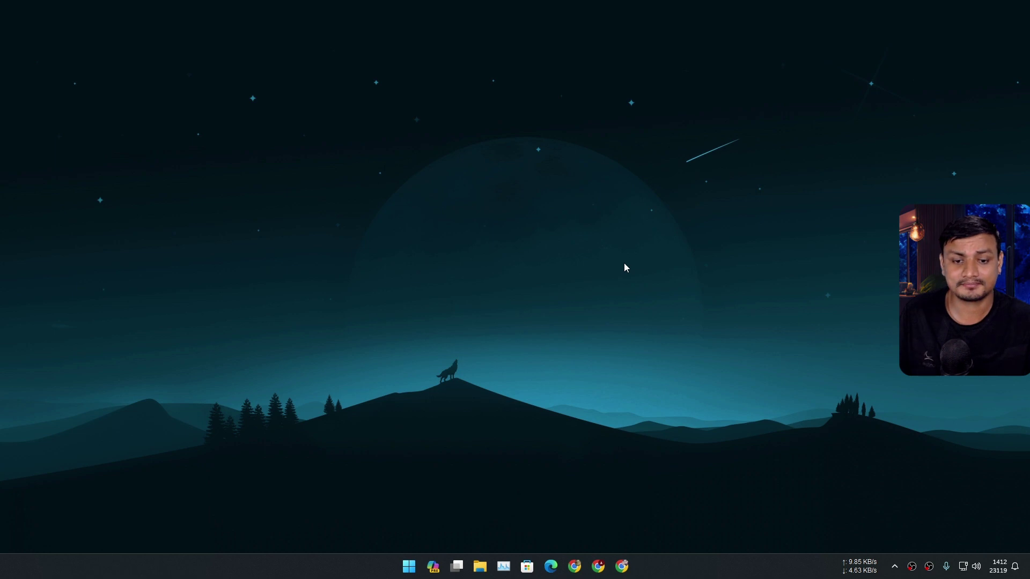